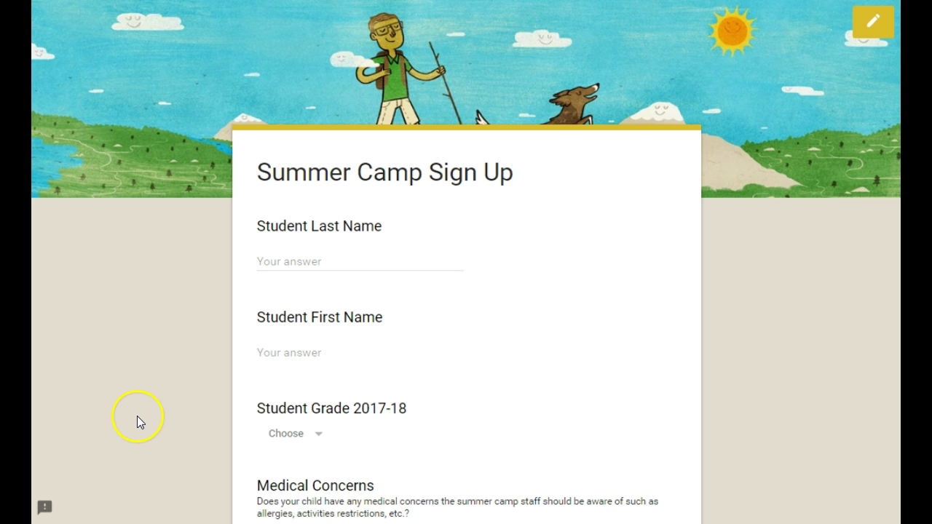
Step: Scroll through the Summer Camp Sign Up questions, including the grade options K, 1, 2, 3 and higher
{"action": "scroll", "coordinate": [139, 378], "scroll_direction": "down", "scroll_amount": 2}
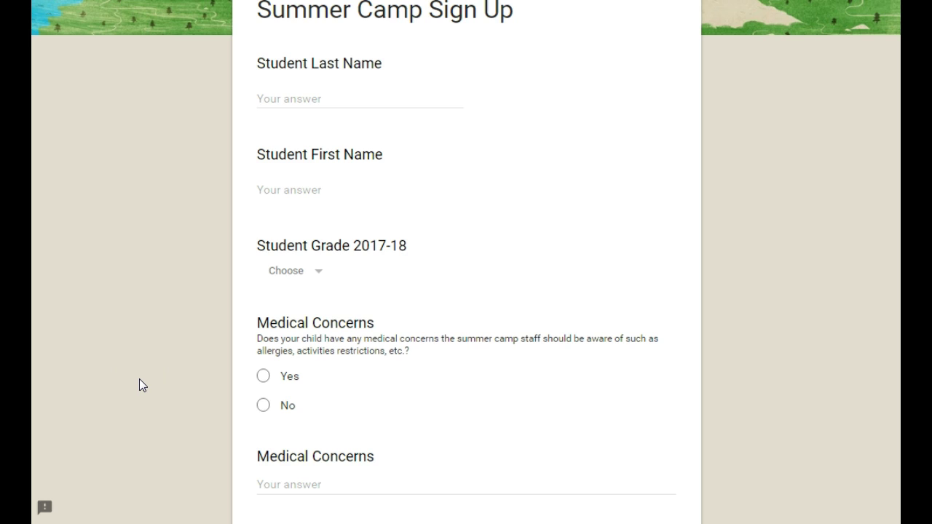
{"action": "scroll", "coordinate": [137, 378], "scroll_direction": "down", "scroll_amount": 2}
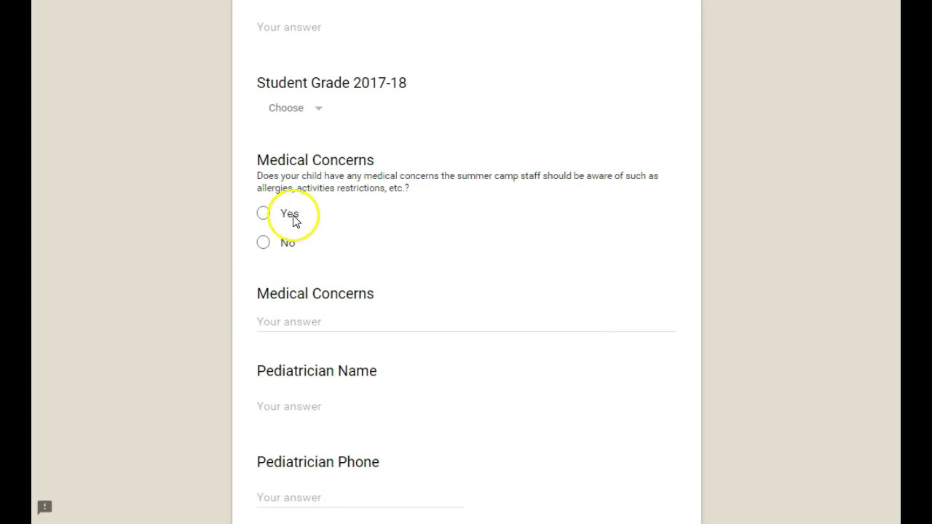
{"action": "scroll", "coordinate": [243, 301], "scroll_direction": "down", "scroll_amount": 1}
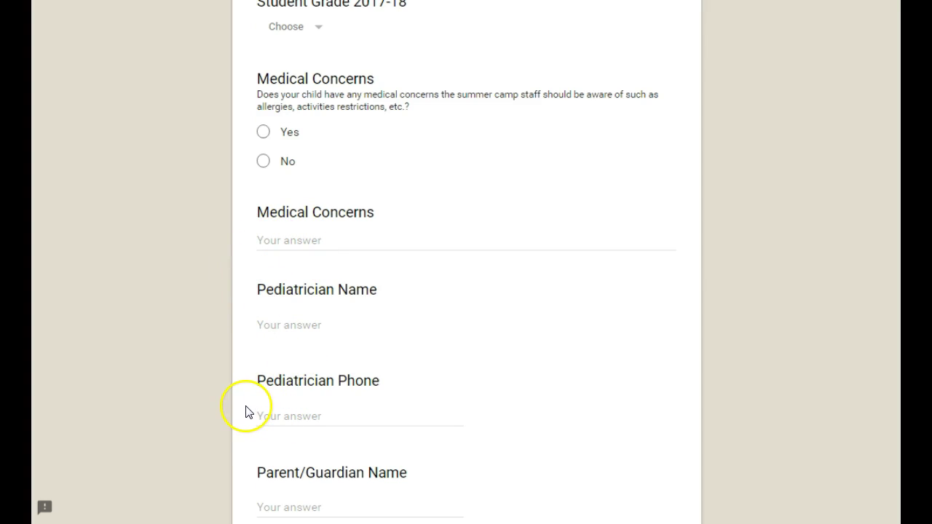
{"action": "scroll", "coordinate": [246, 407], "scroll_direction": "down", "scroll_amount": 3}
{"action": "scroll", "coordinate": [263, 240], "scroll_direction": "down", "scroll_amount": 1}
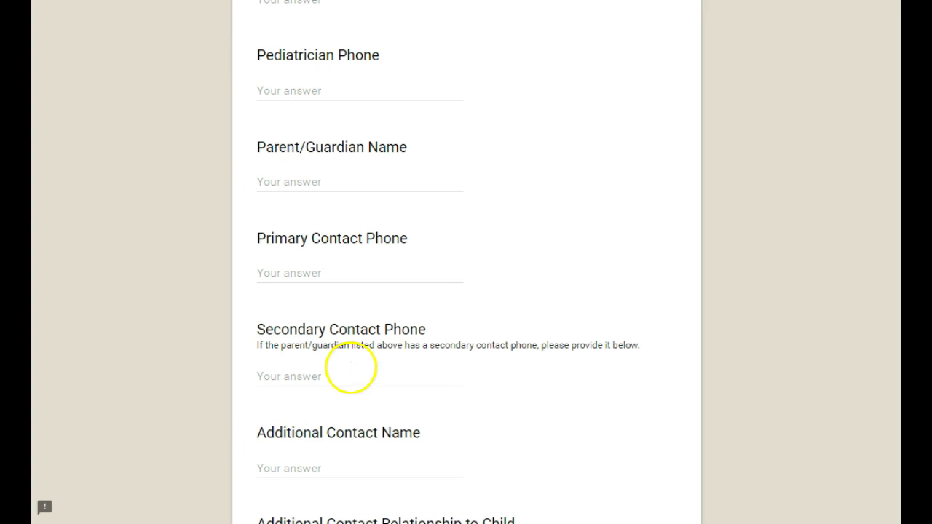
{"action": "scroll", "coordinate": [327, 329], "scroll_direction": "up", "scroll_amount": 4}
{"action": "scroll", "coordinate": [328, 330], "scroll_direction": "up", "scroll_amount": 1}
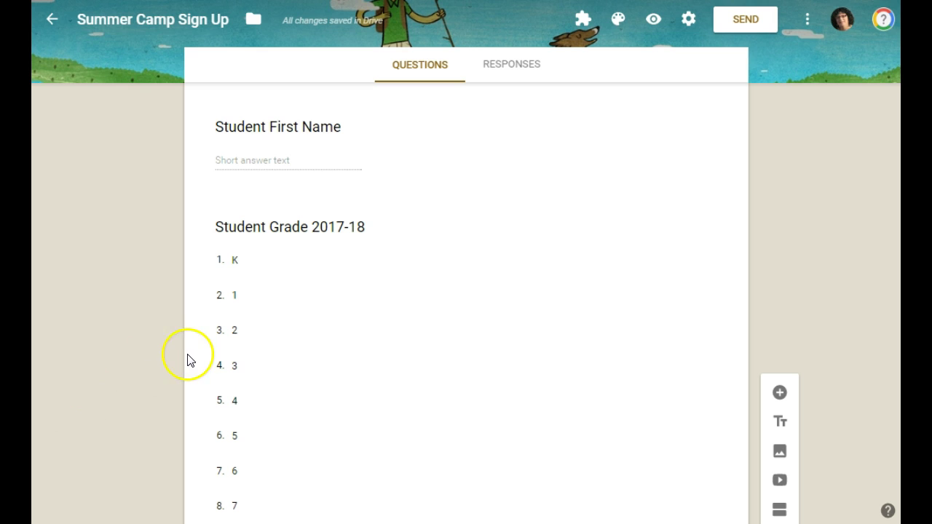
{"action": "scroll", "coordinate": [187, 360], "scroll_direction": "down", "scroll_amount": 2}
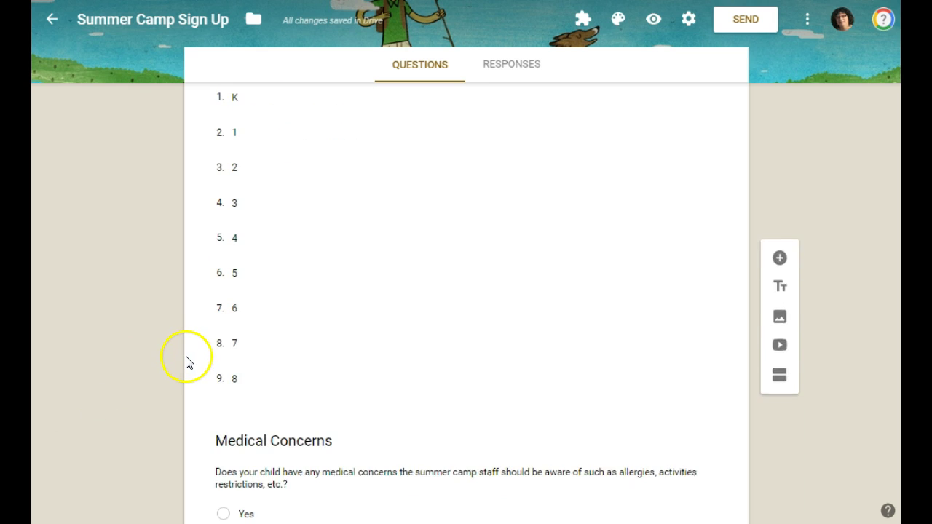
{"action": "scroll", "coordinate": [193, 360], "scroll_direction": "down", "scroll_amount": 1}
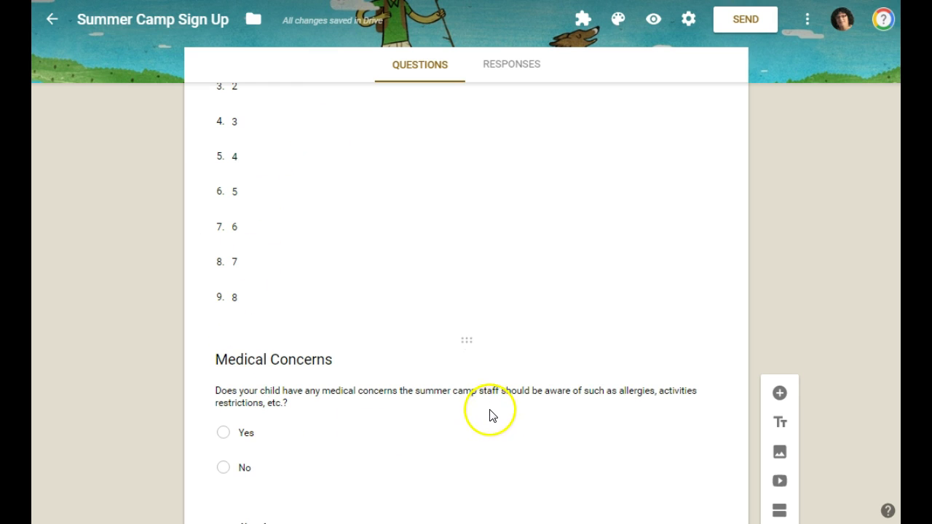
{"action": "scroll", "coordinate": [492, 411], "scroll_direction": "down", "scroll_amount": 1}
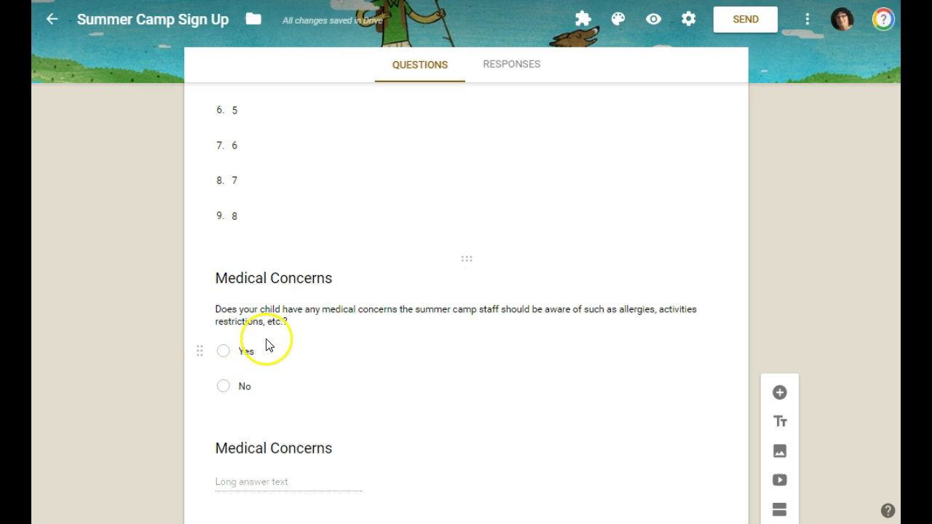
{"action": "scroll", "coordinate": [291, 368], "scroll_direction": "down", "scroll_amount": 2}
{"action": "scroll", "coordinate": [306, 366], "scroll_direction": "down", "scroll_amount": 1}
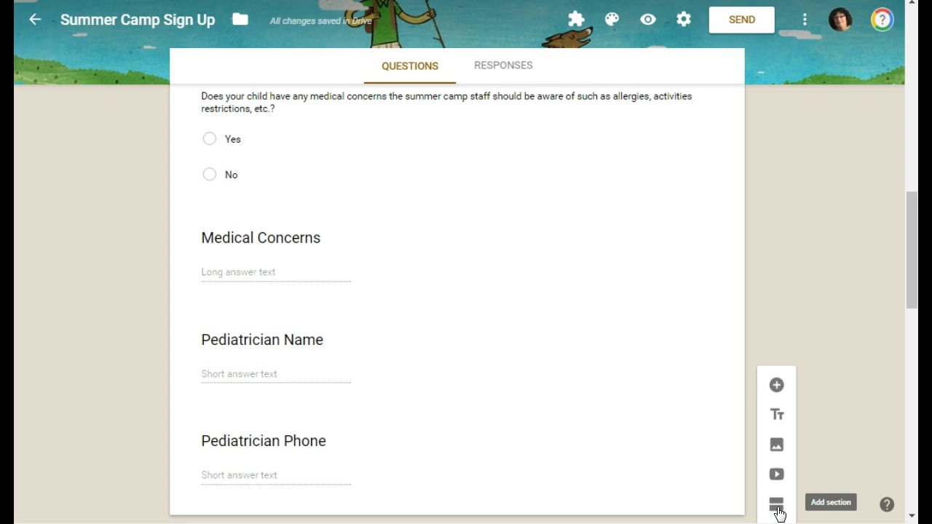
Step: Add a new section starting at Parent/Guardian Name and title it 'Parent Contact Info'
{"action": "left_click", "coordinate": [777, 503]}
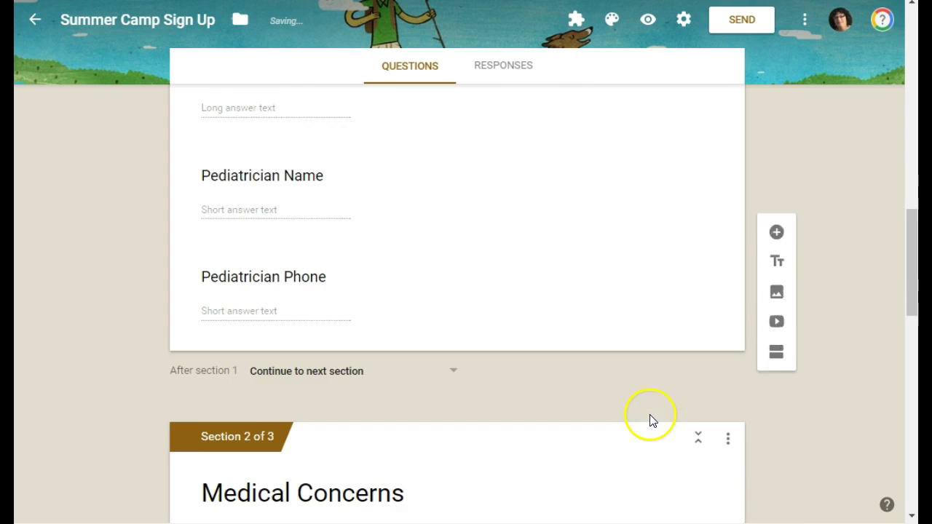
{"action": "scroll", "coordinate": [543, 423], "scroll_direction": "down", "scroll_amount": 1}
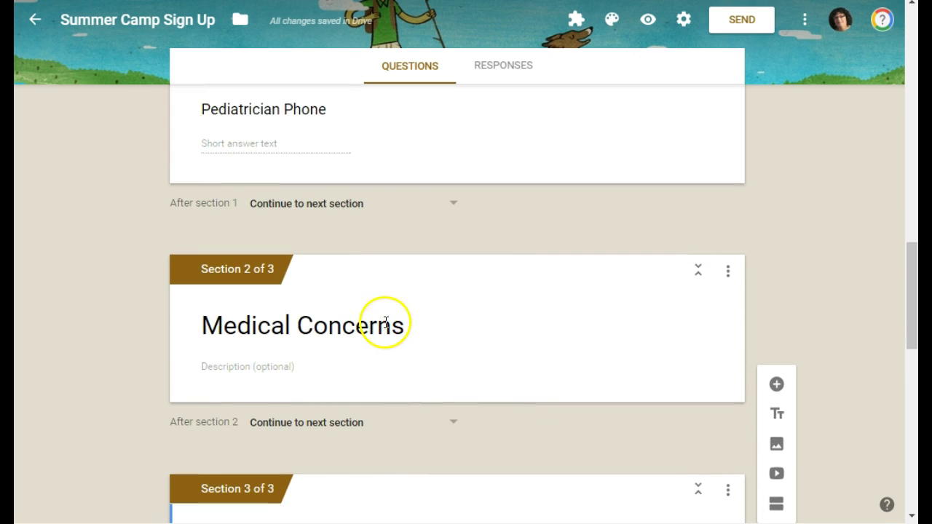
{"action": "scroll", "coordinate": [369, 352], "scroll_direction": "down", "scroll_amount": 2}
{"action": "left_click", "coordinate": [396, 380]}
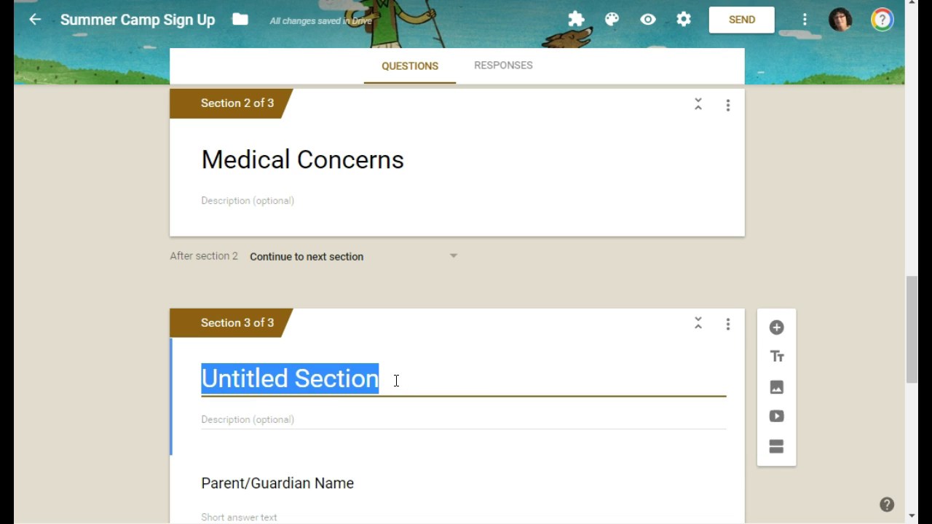
{"action": "type", "text": "Parent Con"}
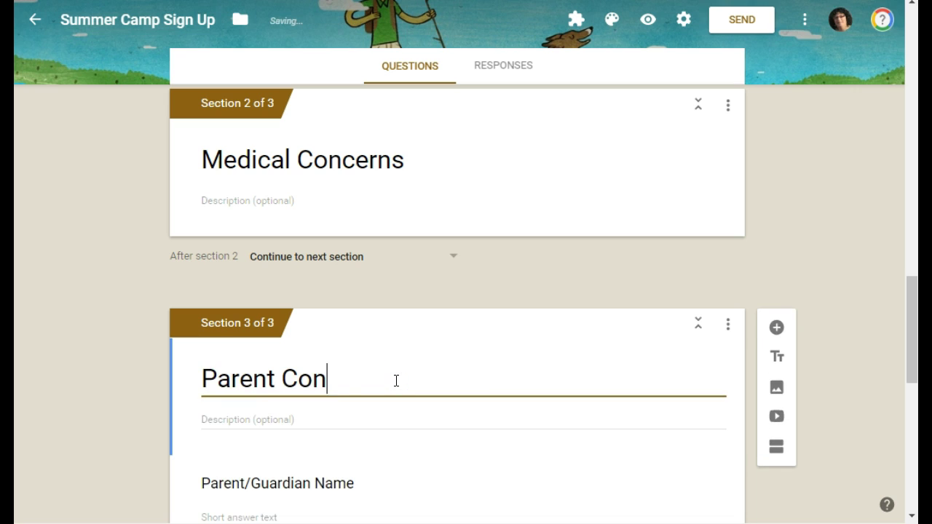
{"action": "type", "text": "tact Info"}
{"action": "scroll", "coordinate": [323, 430], "scroll_direction": "up", "scroll_amount": 6}
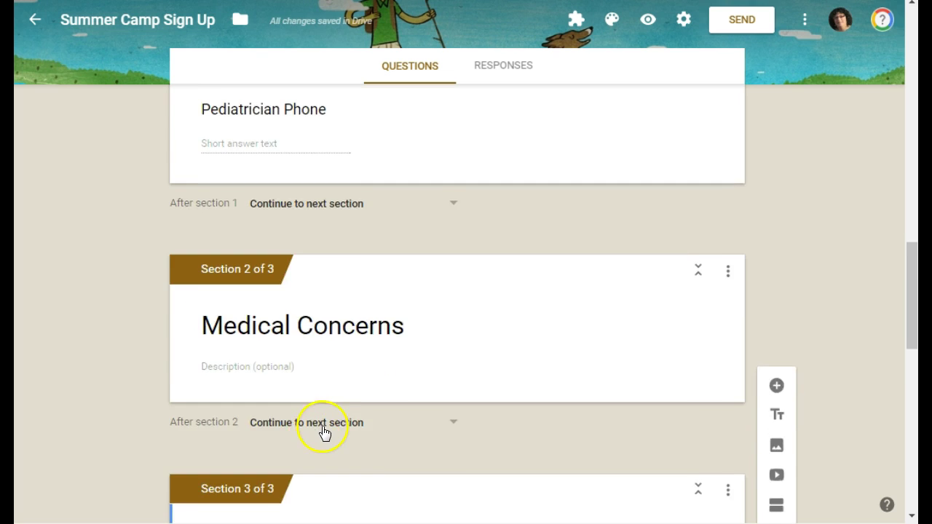
Step: Drag the long-answer Medical Concerns question into section 2 with the Pediatrician Name and Phone questions
{"action": "scroll", "coordinate": [323, 430], "scroll_direction": "up", "scroll_amount": 1}
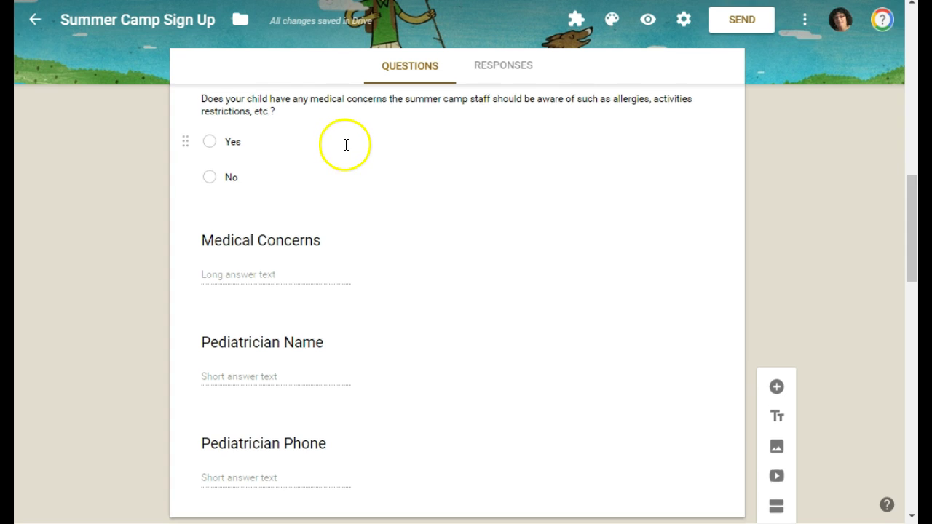
{"action": "scroll", "coordinate": [337, 123], "scroll_direction": "up", "scroll_amount": 1}
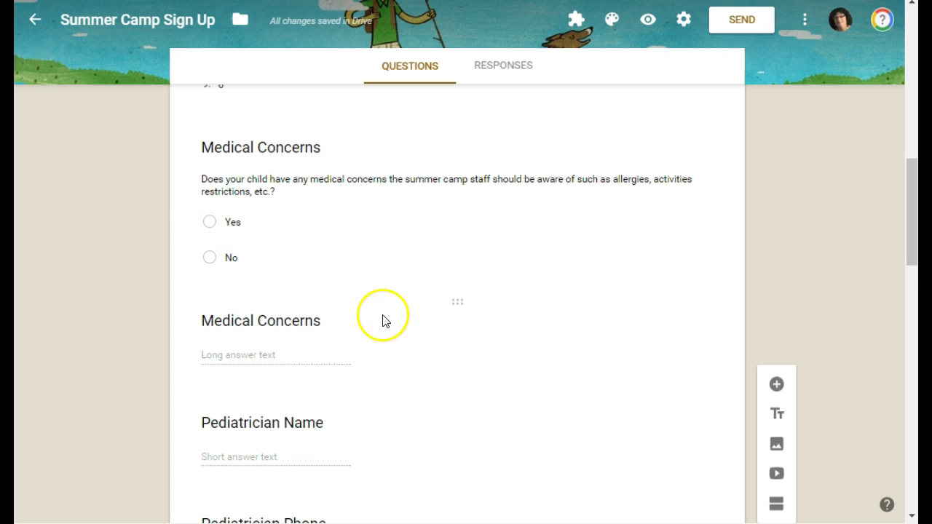
{"action": "scroll", "coordinate": [384, 306], "scroll_direction": "down", "scroll_amount": 1}
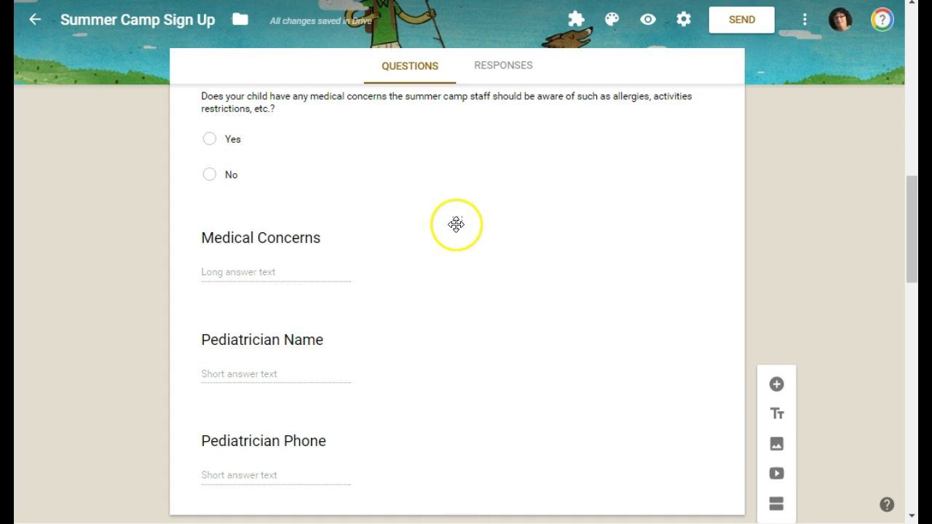
{"action": "left_click_drag", "start_coordinate": [461, 224], "coordinate": [479, 266]}
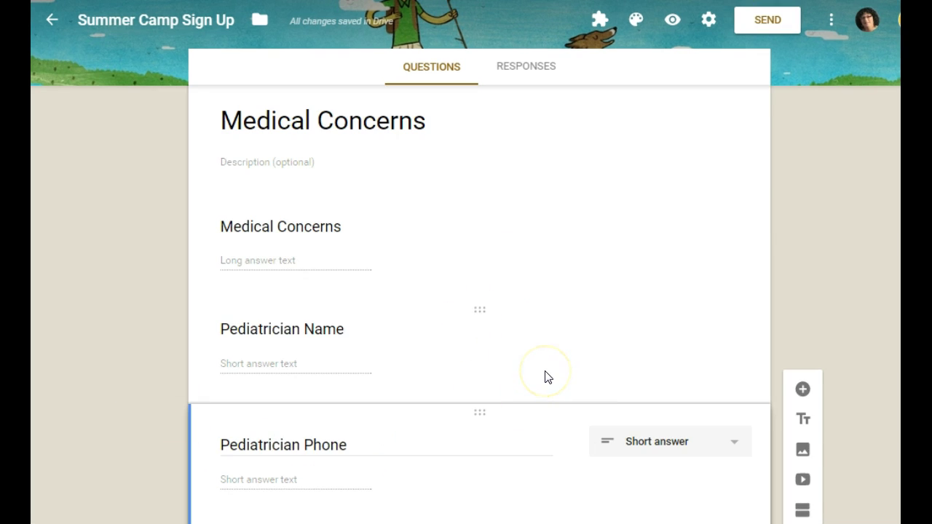
{"action": "scroll", "coordinate": [547, 375], "scroll_direction": "down", "scroll_amount": 5}
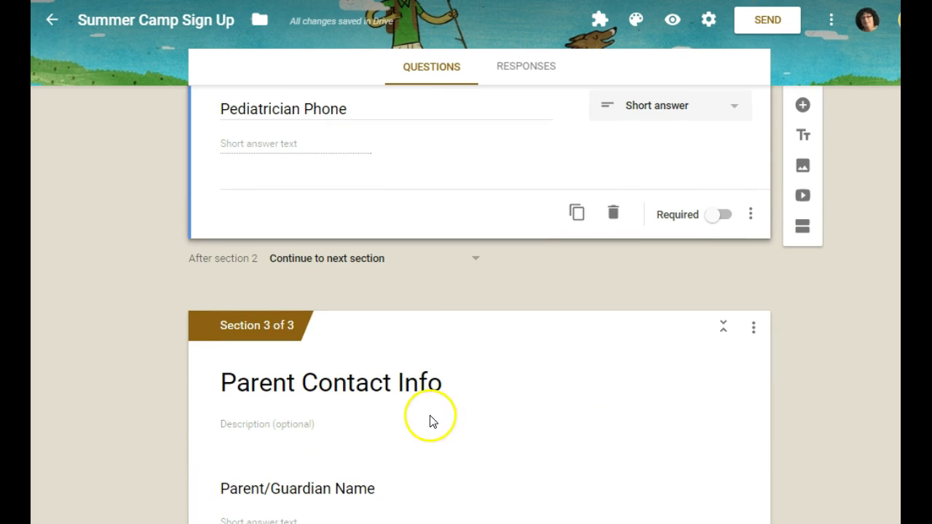
{"action": "scroll", "coordinate": [332, 394], "scroll_direction": "down", "scroll_amount": 1}
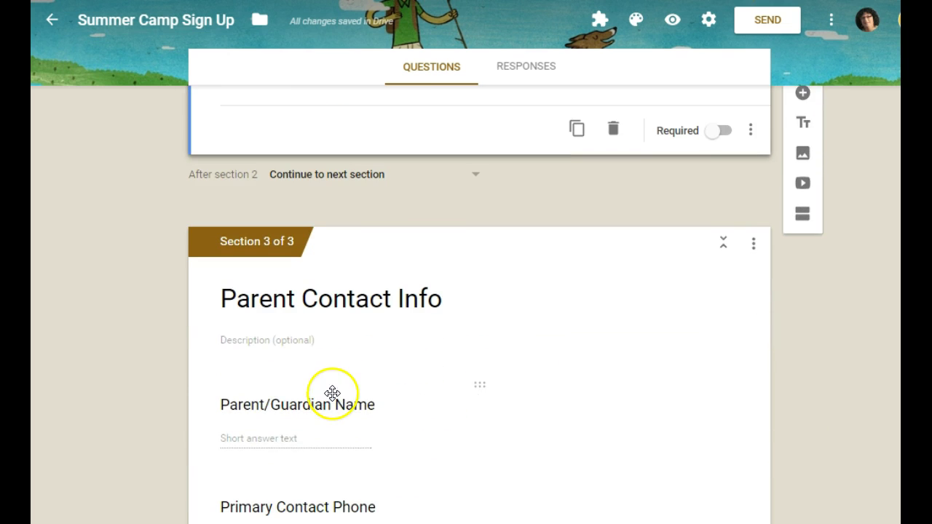
{"action": "scroll", "coordinate": [401, 379], "scroll_direction": "down", "scroll_amount": 1}
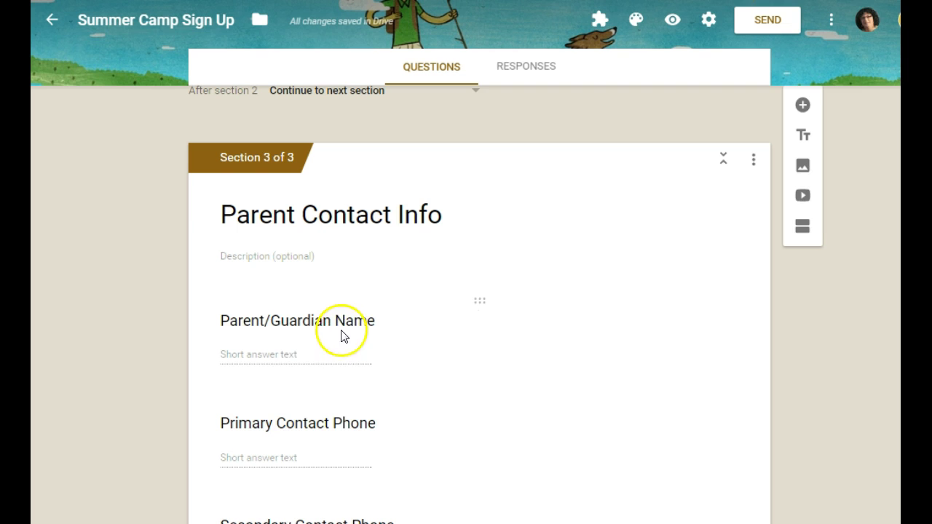
{"action": "scroll", "coordinate": [308, 450], "scroll_direction": "down", "scroll_amount": 2}
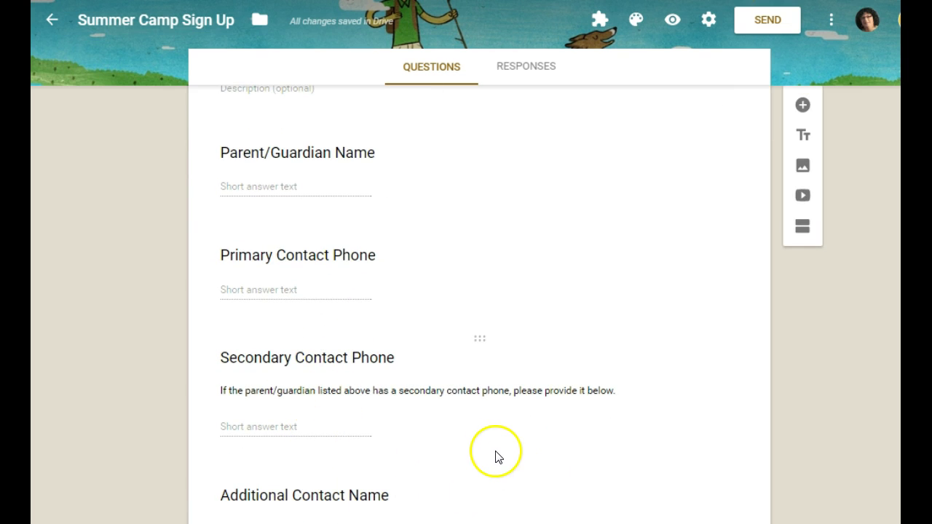
{"action": "left_click", "coordinate": [675, 23]}
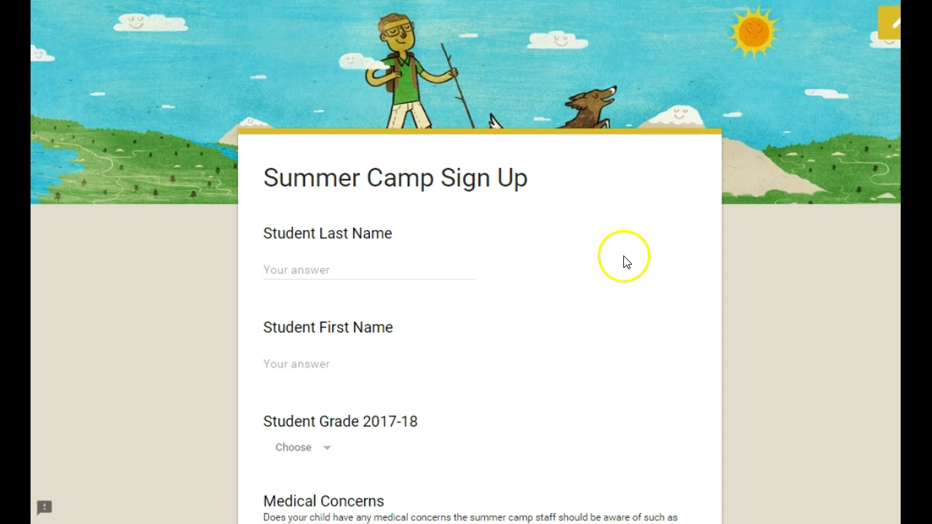
{"action": "scroll", "coordinate": [582, 251], "scroll_direction": "down", "scroll_amount": 4}
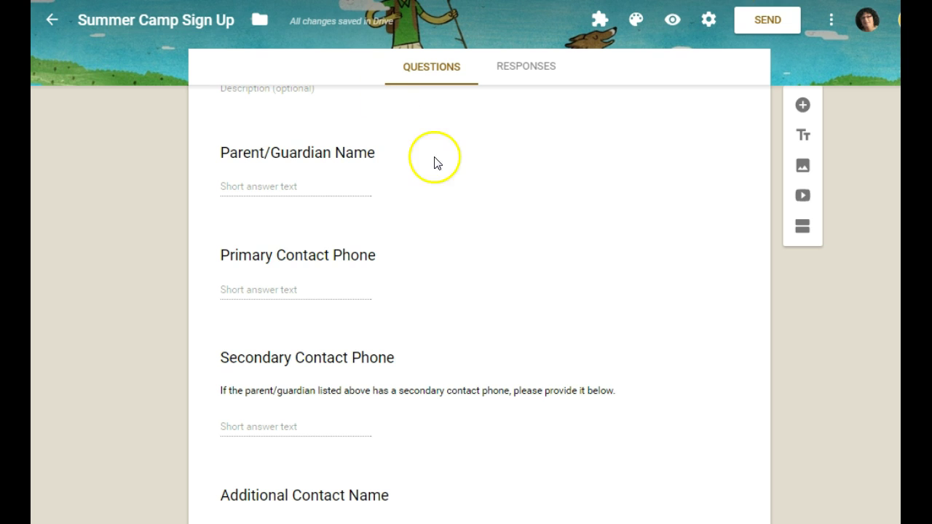
Step: Select the Yes/No Medical Concerns multiple-choice question at the end of section 1 for editing
{"action": "scroll", "coordinate": [466, 280], "scroll_direction": "down", "scroll_amount": 2}
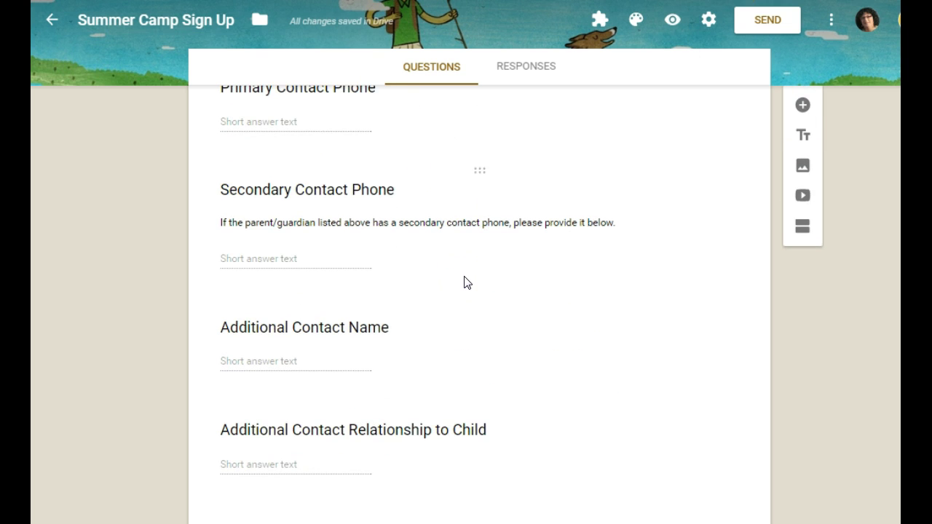
{"action": "left_click", "coordinate": [481, 310]}
{"action": "scroll", "coordinate": [482, 313], "scroll_direction": "up", "scroll_amount": 2}
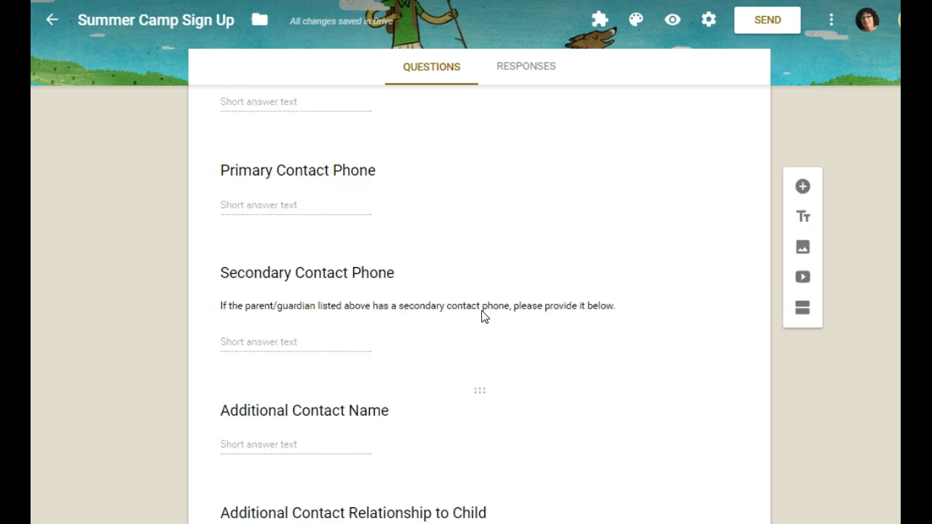
{"action": "scroll", "coordinate": [481, 317], "scroll_direction": "up", "scroll_amount": 10}
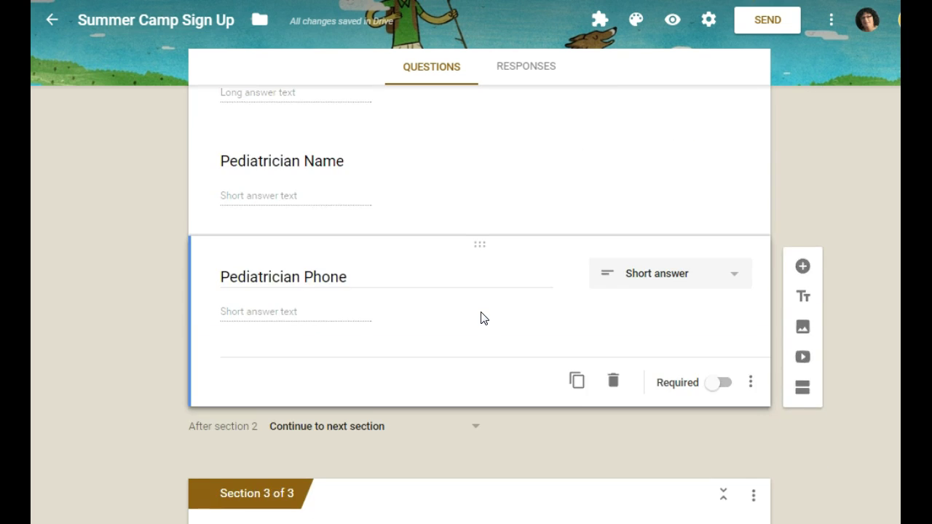
{"action": "scroll", "coordinate": [479, 320], "scroll_direction": "up", "scroll_amount": 3}
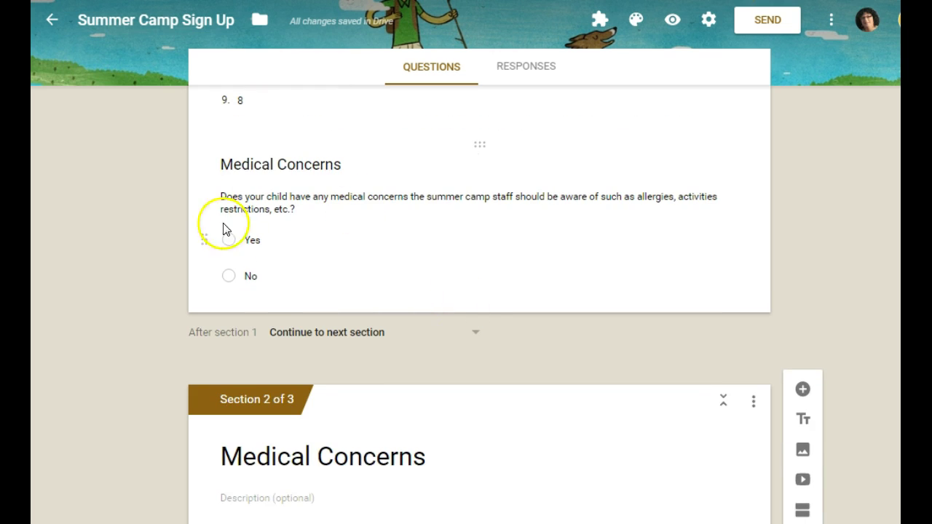
{"action": "left_click", "coordinate": [405, 241]}
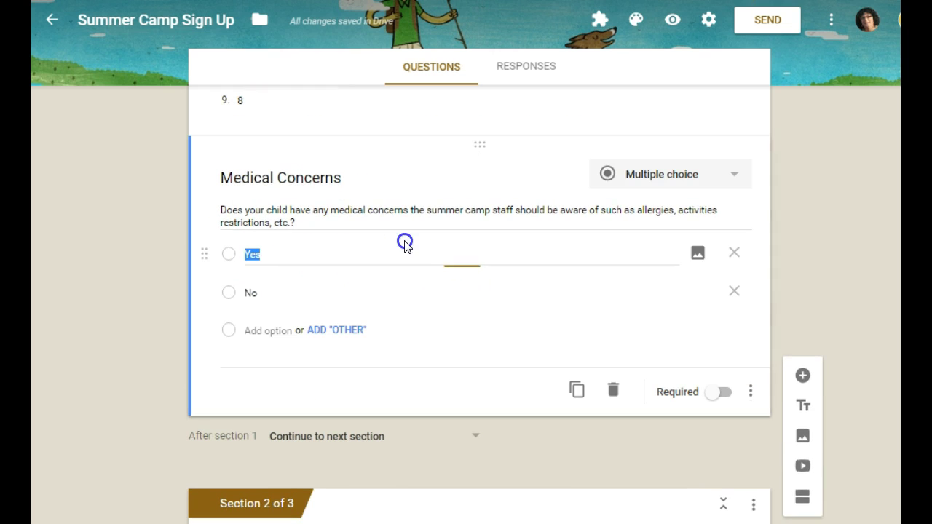
Step: Turn on 'Go to section based on answer' for the Medical Concerns question
{"action": "left_click", "coordinate": [750, 393]}
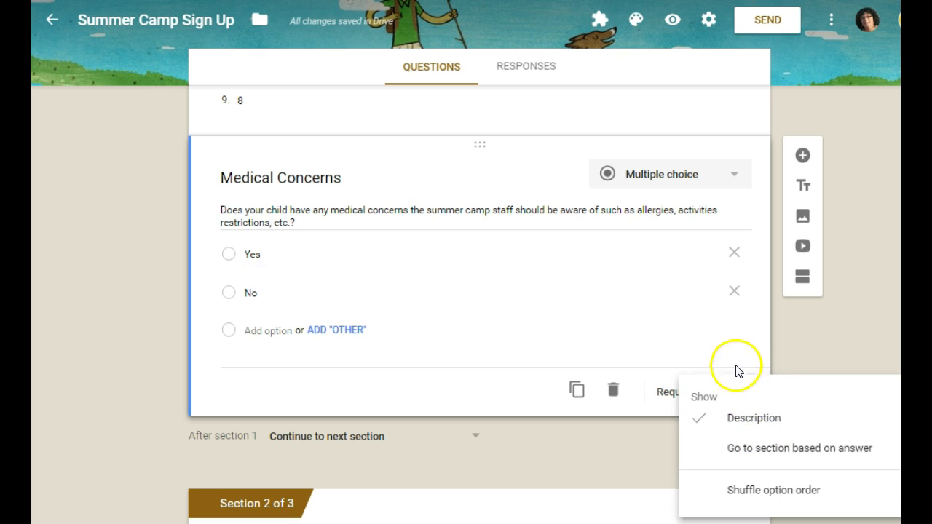
{"action": "left_click", "coordinate": [738, 345]}
{"action": "left_click", "coordinate": [751, 393]}
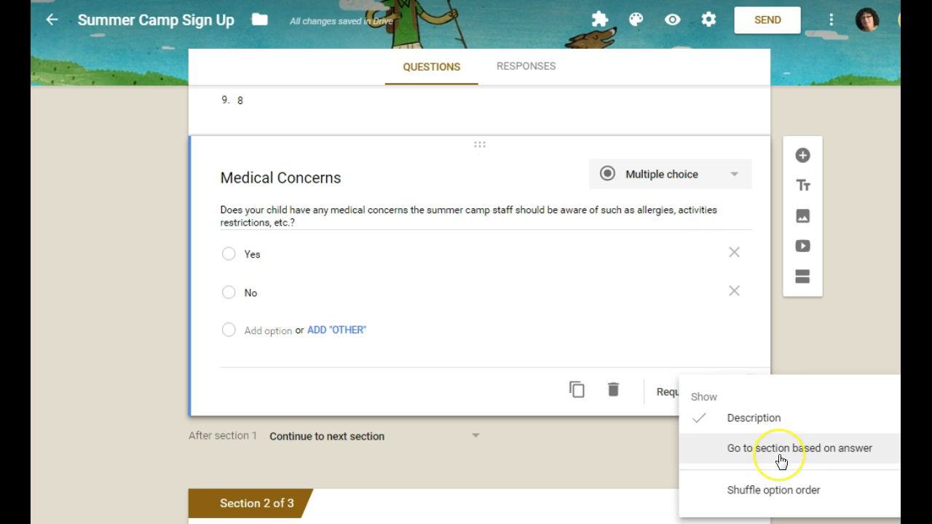
{"action": "left_click", "coordinate": [782, 459]}
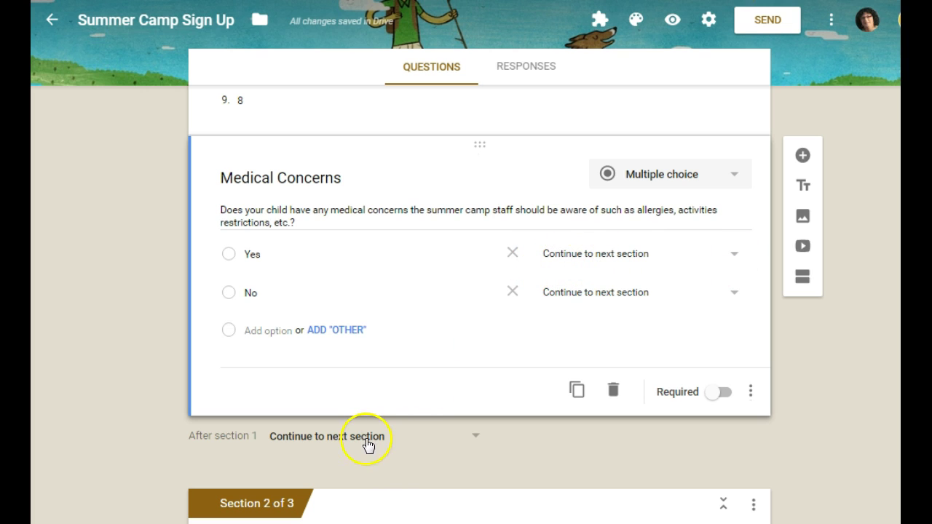
{"action": "scroll", "coordinate": [339, 441], "scroll_direction": "down", "scroll_amount": 2}
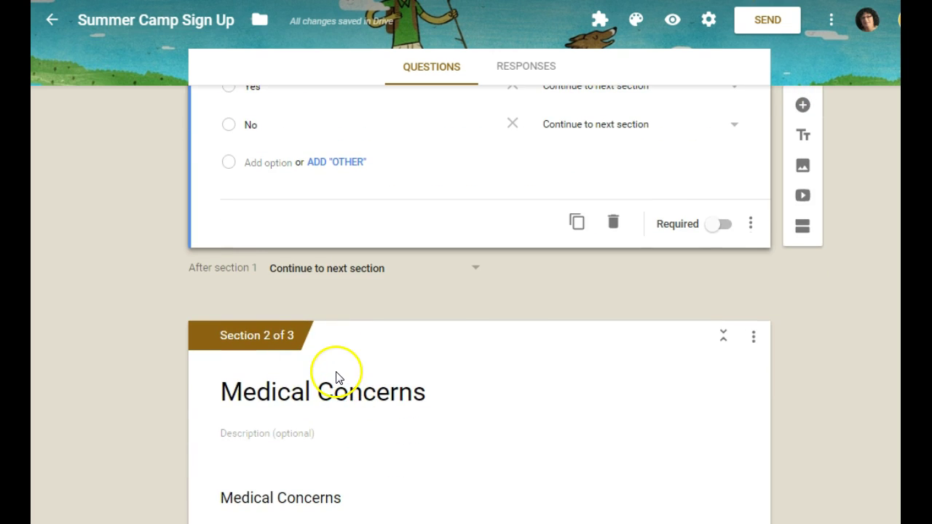
{"action": "scroll", "coordinate": [339, 378], "scroll_direction": "up", "scroll_amount": 1}
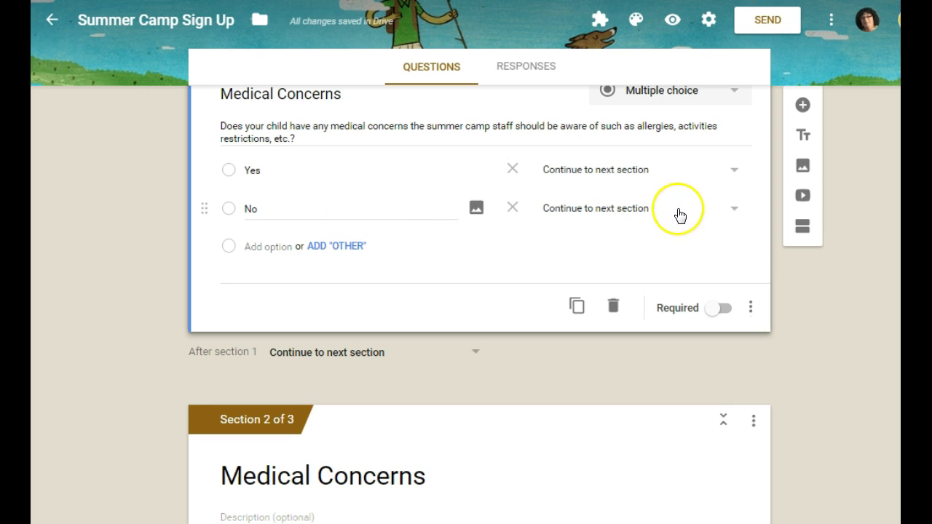
Step: Route the No answer to 'Go to section 3 (Parent Contact Info)' and review sections 2 and 3
{"action": "left_click", "coordinate": [736, 210]}
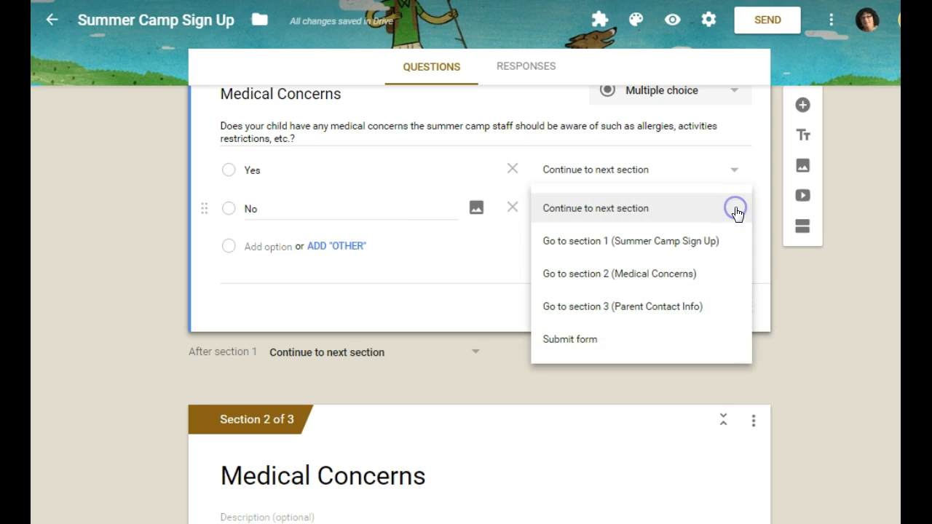
{"action": "left_click", "coordinate": [641, 312]}
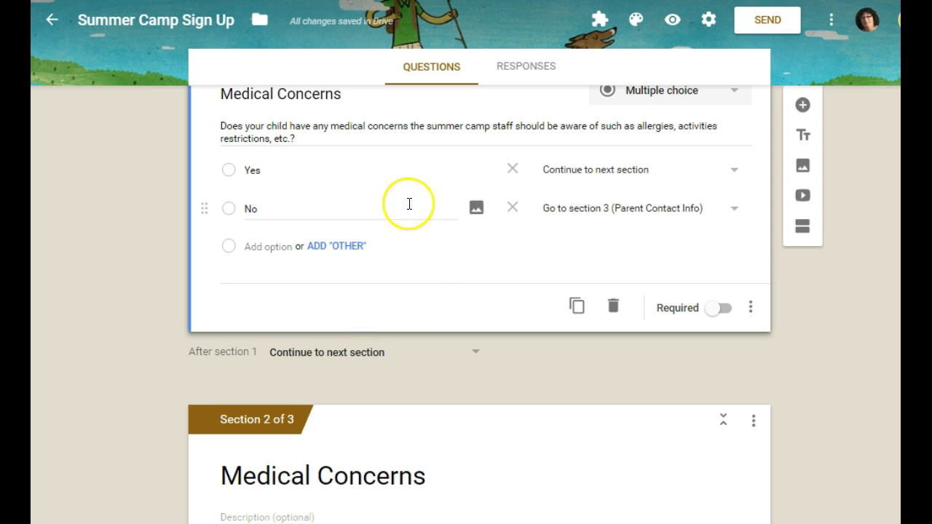
{"action": "scroll", "coordinate": [414, 407], "scroll_direction": "down", "scroll_amount": 6}
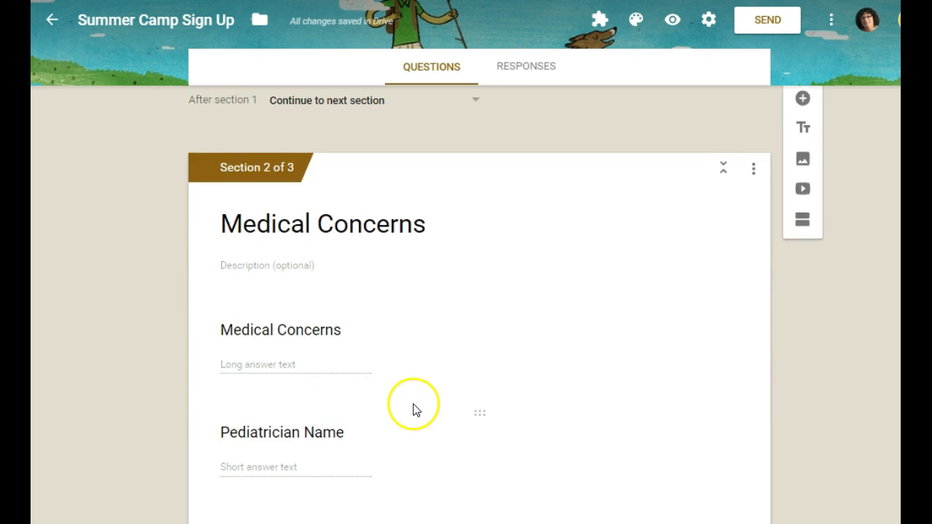
{"action": "scroll", "coordinate": [413, 409], "scroll_direction": "down", "scroll_amount": 1}
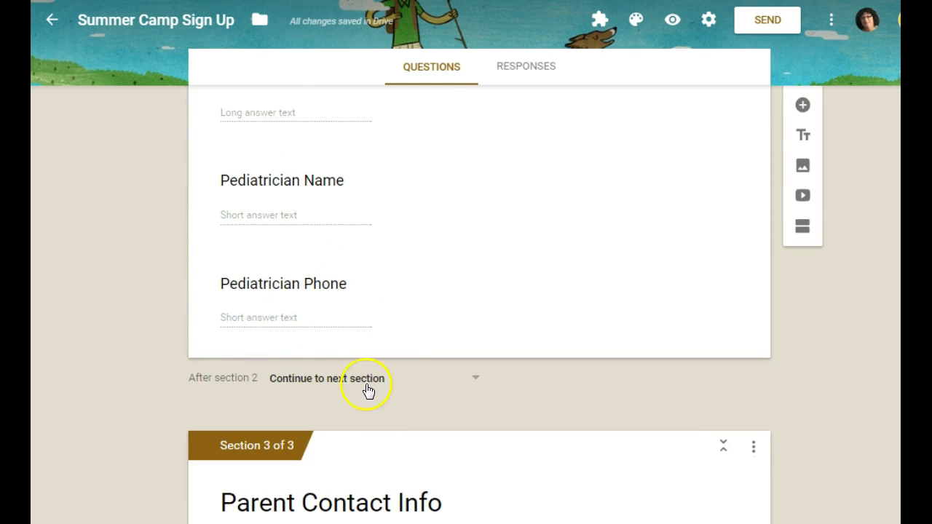
{"action": "scroll", "coordinate": [384, 402], "scroll_direction": "down", "scroll_amount": 1}
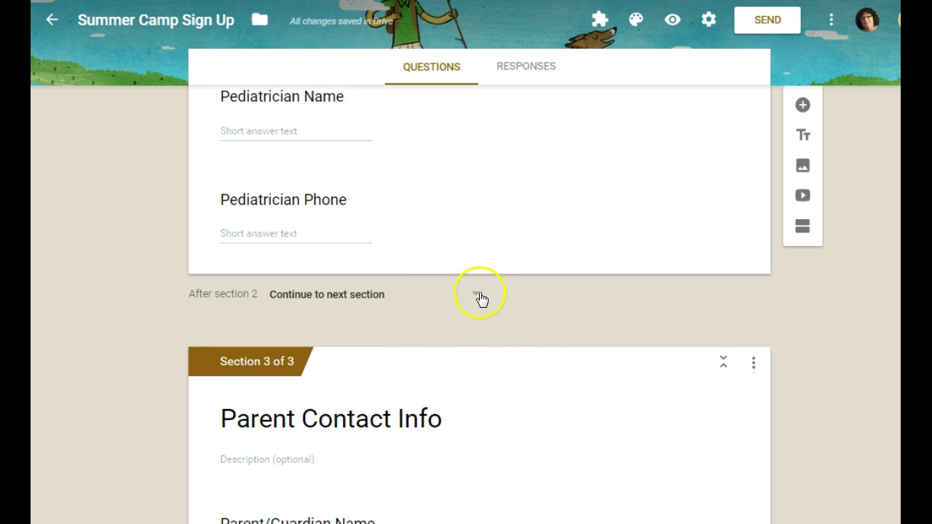
{"action": "scroll", "coordinate": [532, 351], "scroll_direction": "up", "scroll_amount": 7}
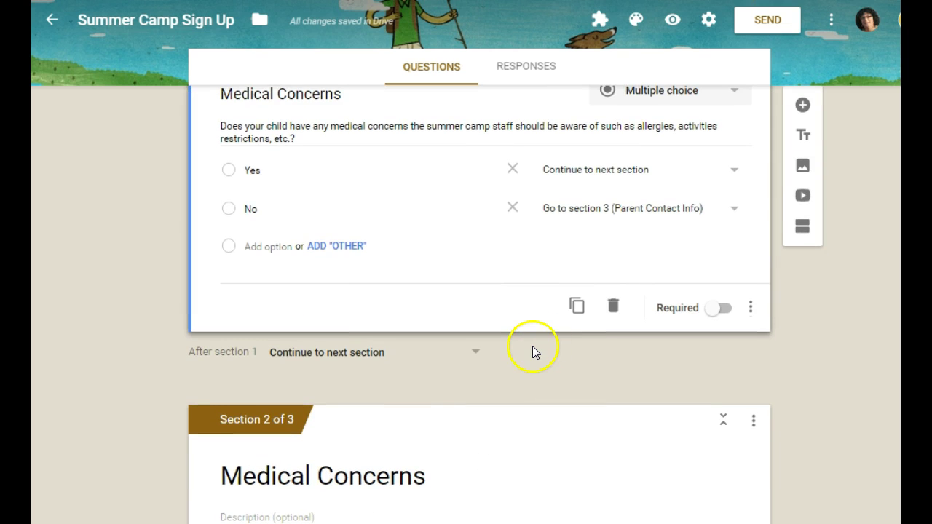
{"action": "left_click", "coordinate": [734, 210]}
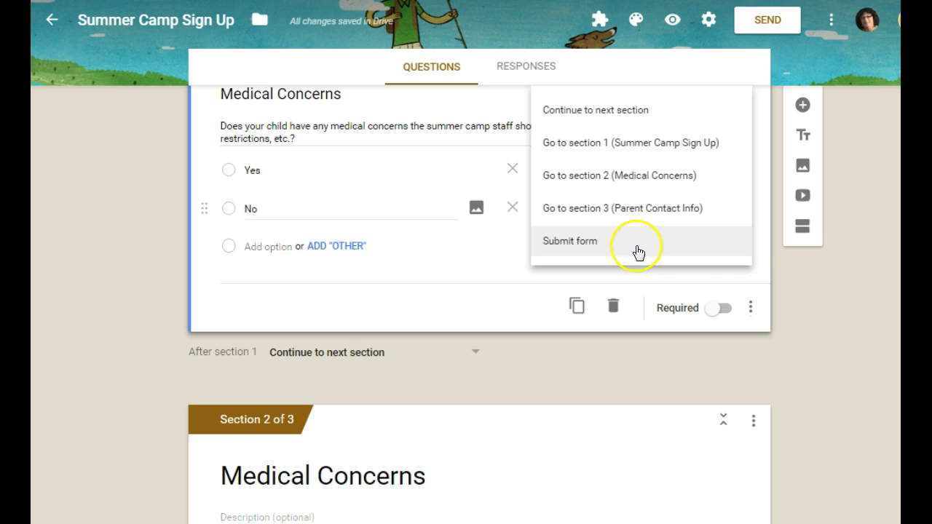
{"action": "left_click", "coordinate": [813, 295]}
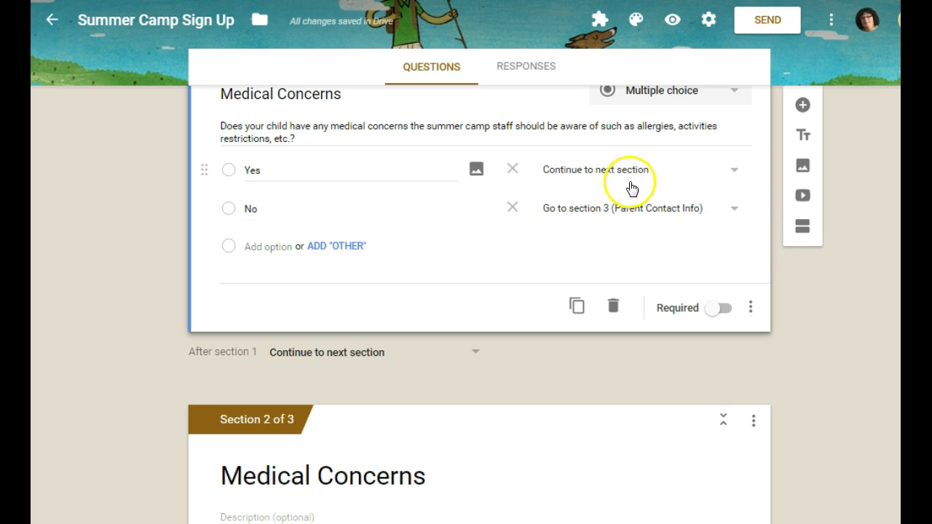
{"action": "left_click", "coordinate": [732, 211]}
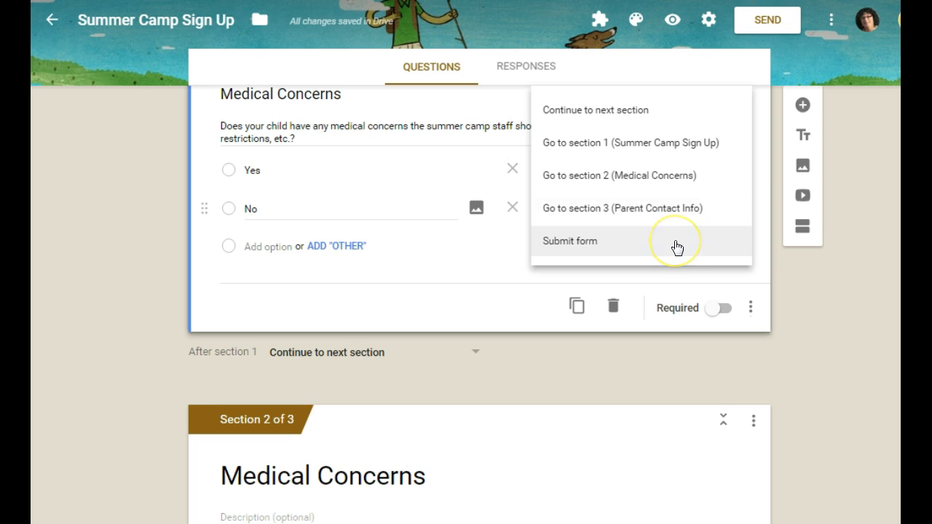
{"action": "left_click", "coordinate": [805, 313]}
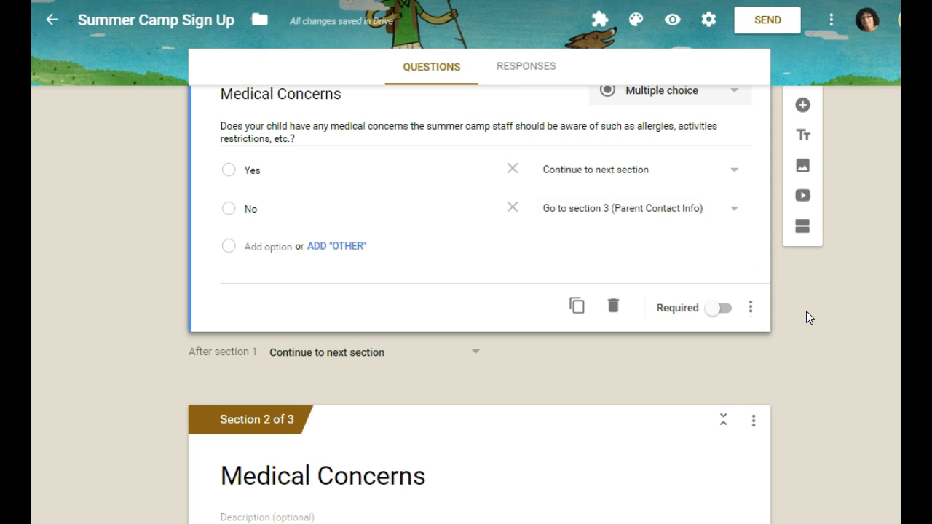
{"action": "left_click", "coordinate": [802, 328]}
{"action": "scroll", "coordinate": [801, 328], "scroll_direction": "down", "scroll_amount": 3}
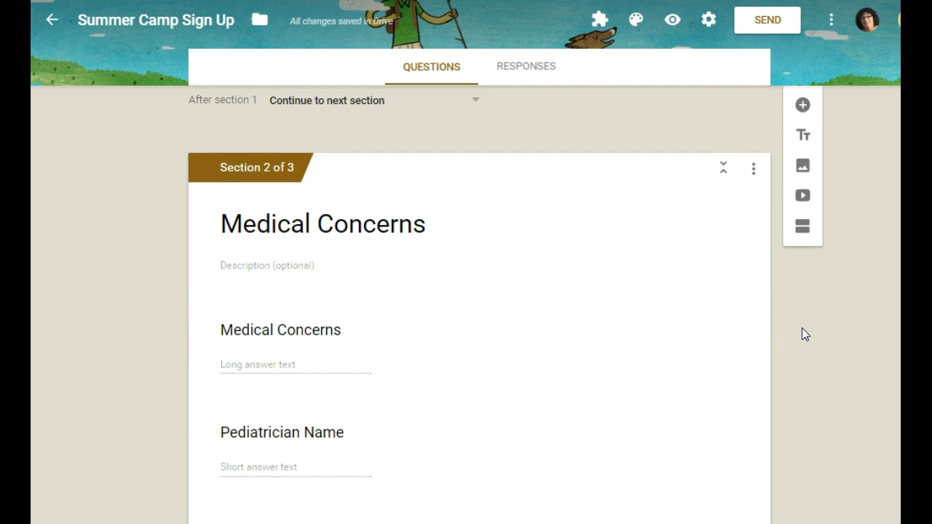
{"action": "scroll", "coordinate": [802, 327], "scroll_direction": "down", "scroll_amount": 3}
{"action": "scroll", "coordinate": [803, 339], "scroll_direction": "down", "scroll_amount": 6}
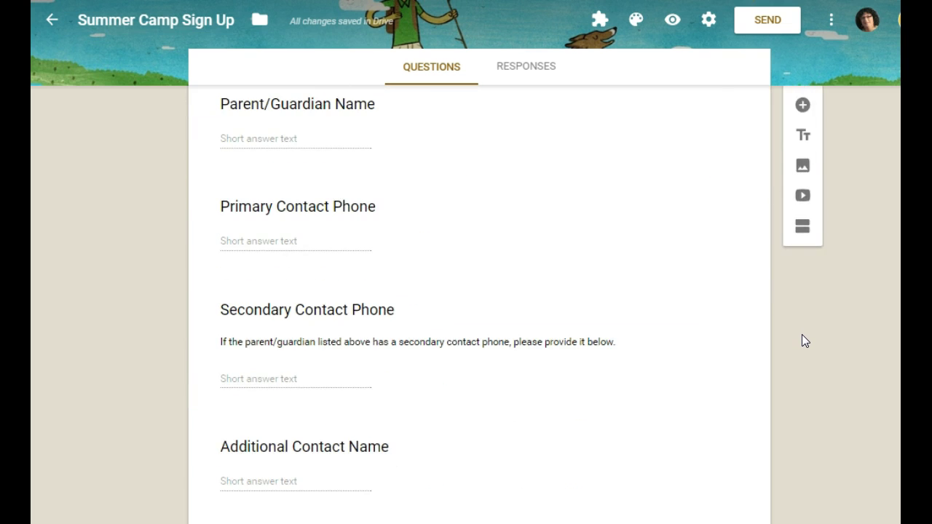
{"action": "scroll", "coordinate": [804, 340], "scroll_direction": "down", "scroll_amount": 1}
{"action": "scroll", "coordinate": [802, 334], "scroll_direction": "down", "scroll_amount": 1}
Step: Open the form preview and fill the name fields with sample text
{"action": "left_click", "coordinate": [678, 29]}
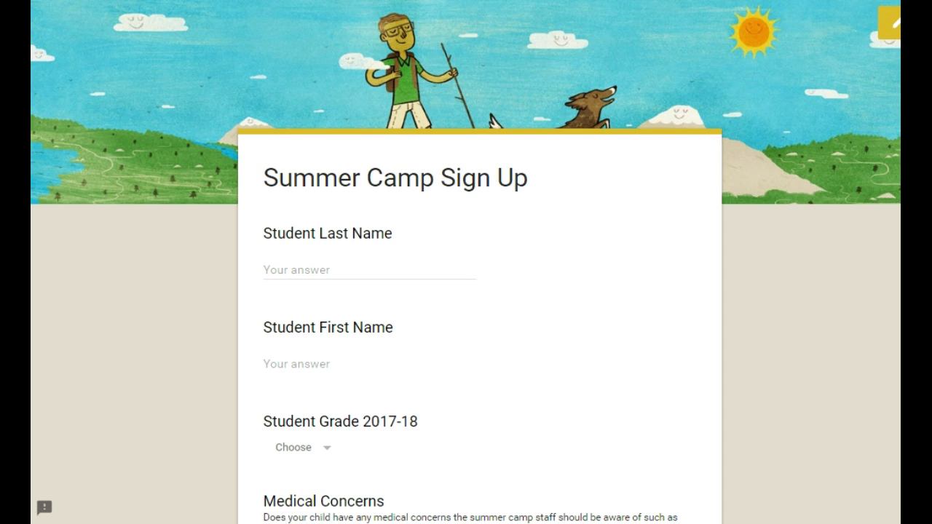
{"action": "key", "text": "alt+shift+f"}
{"action": "scroll", "coordinate": [531, 399], "scroll_direction": "down", "scroll_amount": 1}
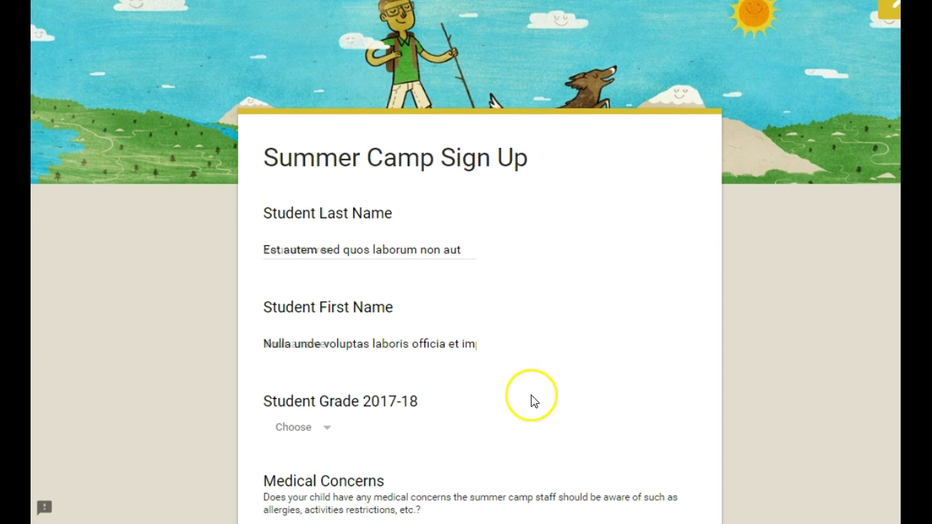
Step: Choose grade 4, answer Yes, and continue to the Medical Concerns page
{"action": "left_click", "coordinate": [323, 371]}
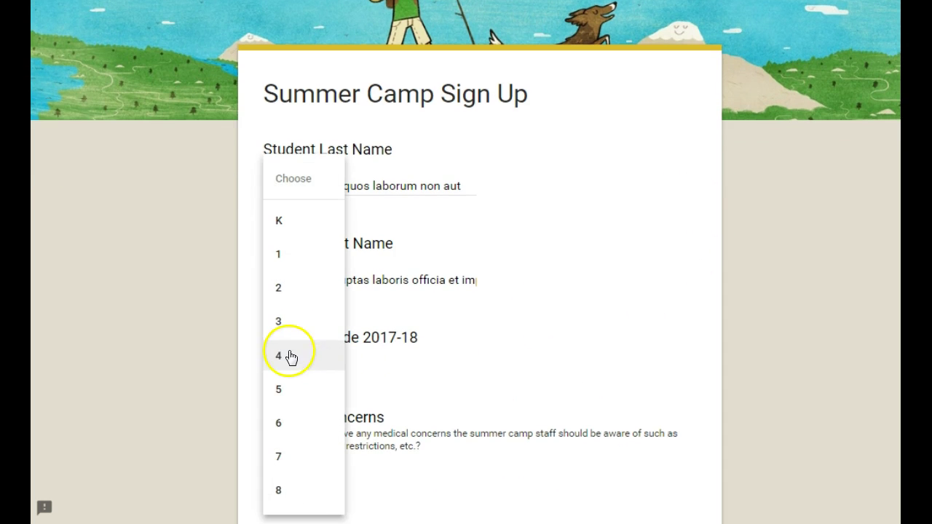
{"action": "left_click", "coordinate": [291, 356]}
{"action": "left_click", "coordinate": [270, 472]}
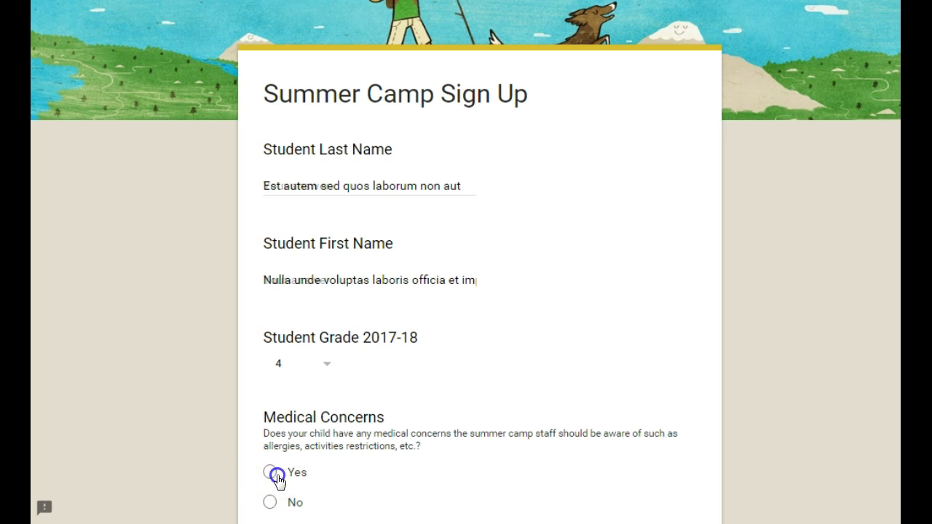
{"action": "scroll", "coordinate": [404, 442], "scroll_direction": "down", "scroll_amount": 3}
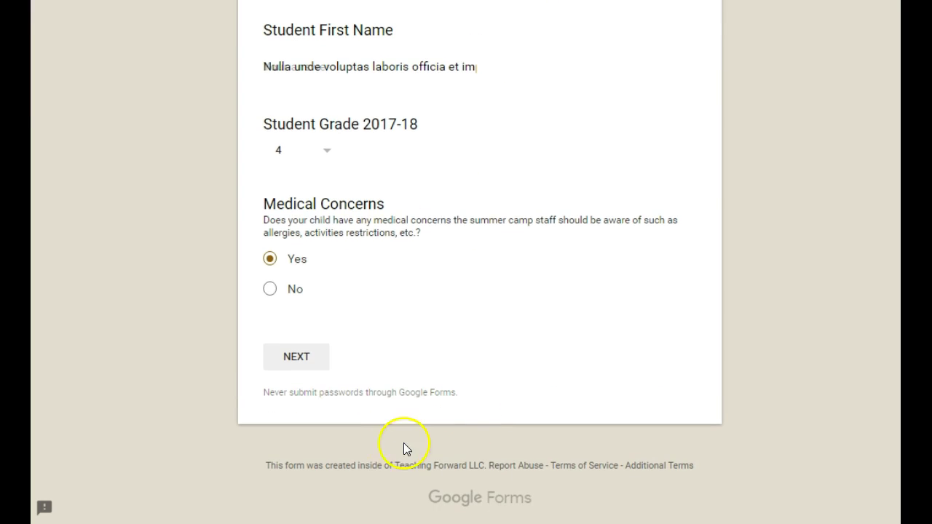
{"action": "left_click", "coordinate": [305, 361]}
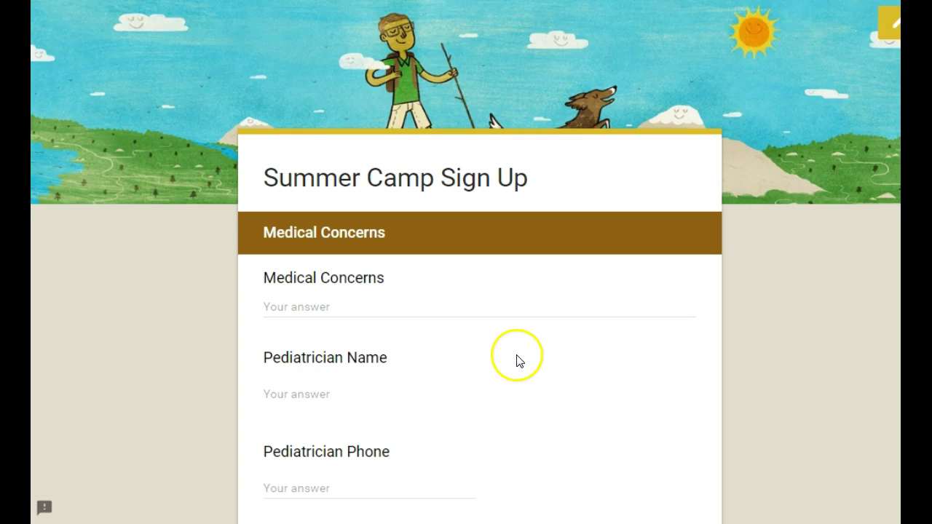
{"action": "scroll", "coordinate": [518, 358], "scroll_direction": "down", "scroll_amount": 2}
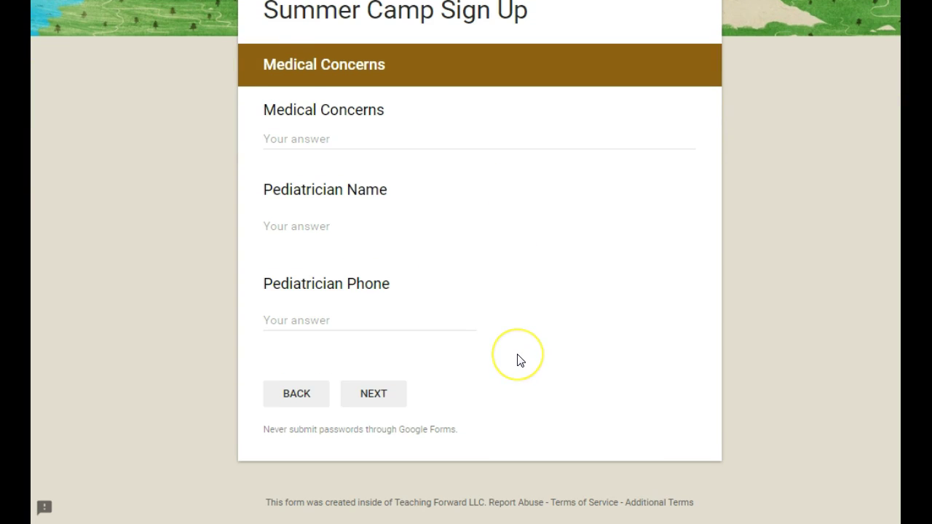
Step: Go back, change the answer to No, and continue to the Parent Contact Info page ending with SUBMIT
{"action": "left_click", "coordinate": [290, 397]}
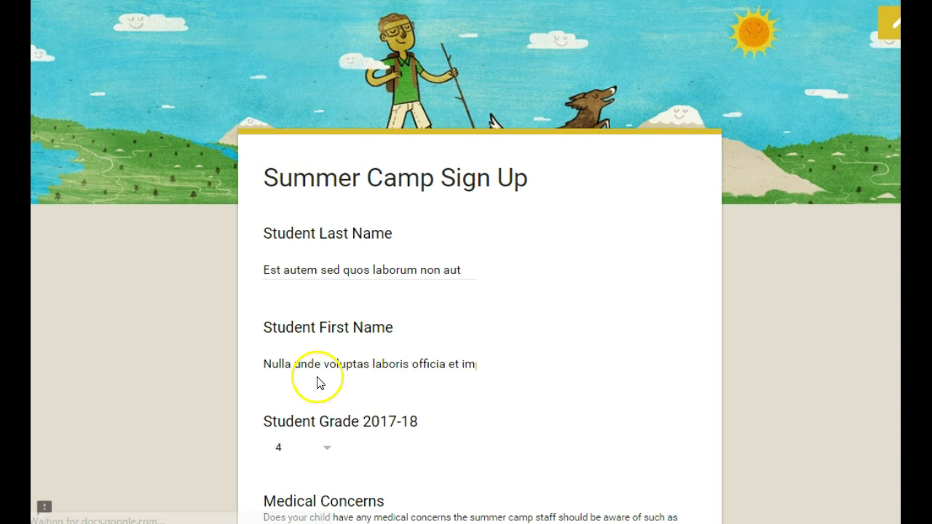
{"action": "scroll", "coordinate": [342, 365], "scroll_direction": "down", "scroll_amount": 4}
{"action": "left_click", "coordinate": [271, 292]}
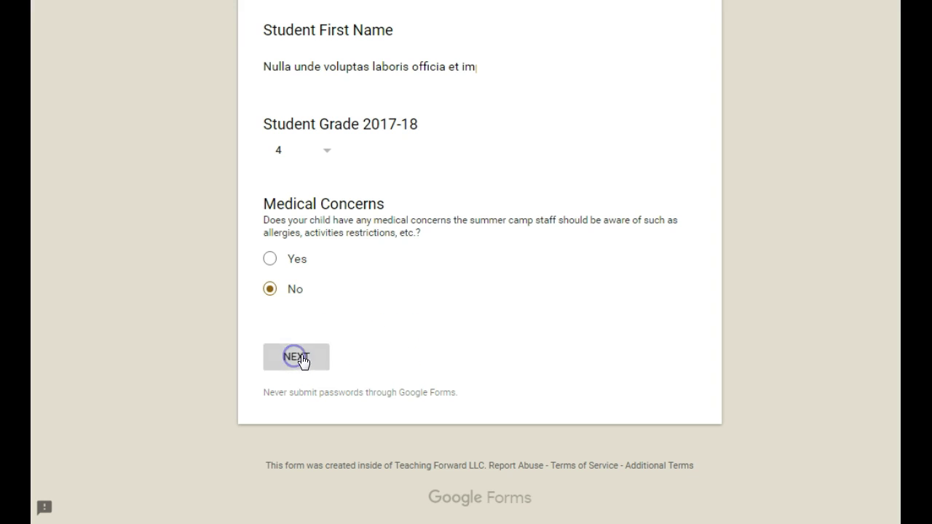
{"action": "left_click", "coordinate": [302, 360]}
{"action": "scroll", "coordinate": [593, 320], "scroll_direction": "down", "scroll_amount": 2}
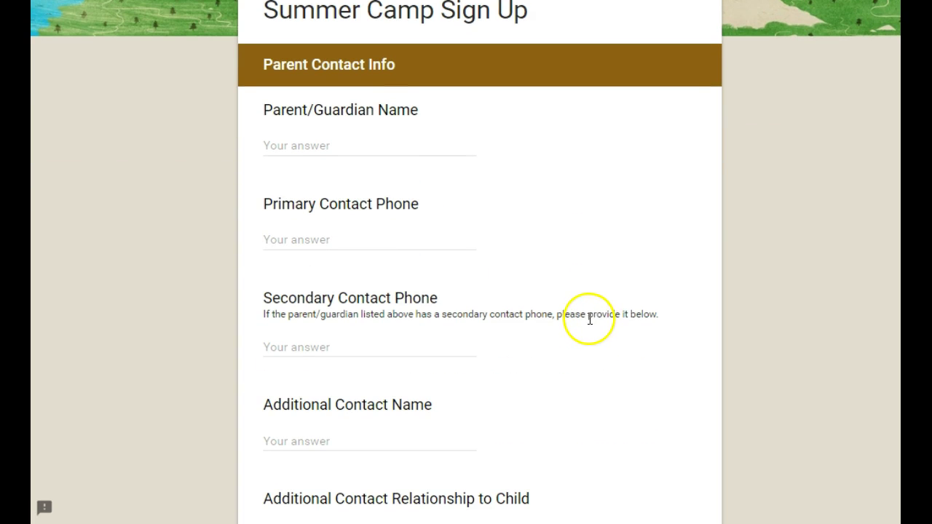
{"action": "scroll", "coordinate": [514, 265], "scroll_direction": "down", "scroll_amount": 3}
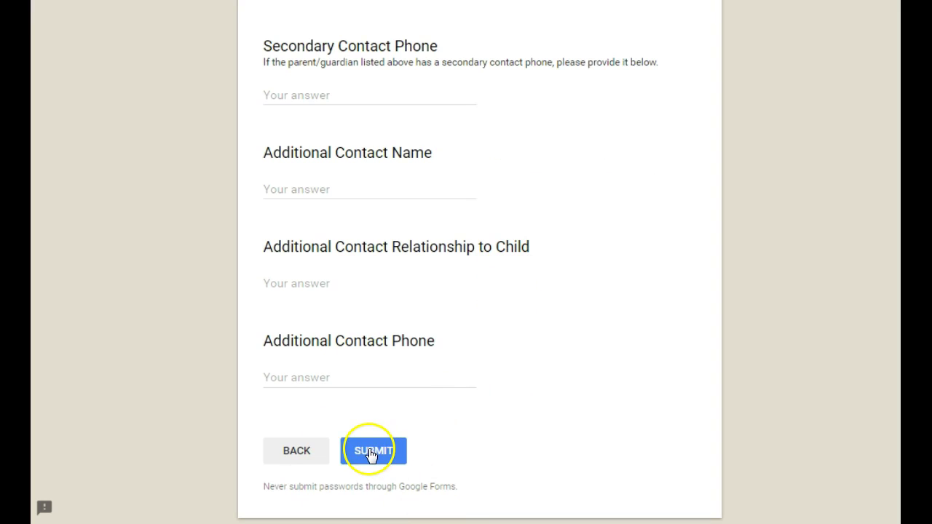
{"action": "scroll", "coordinate": [301, 450], "scroll_direction": "down", "scroll_amount": 1}
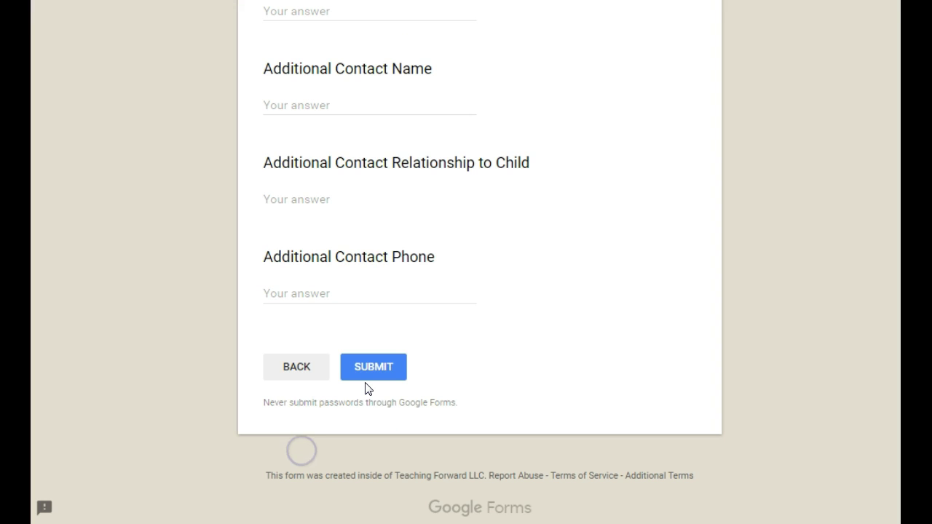
{"action": "left_click", "coordinate": [357, 402]}
{"action": "left_click", "coordinate": [373, 407]}
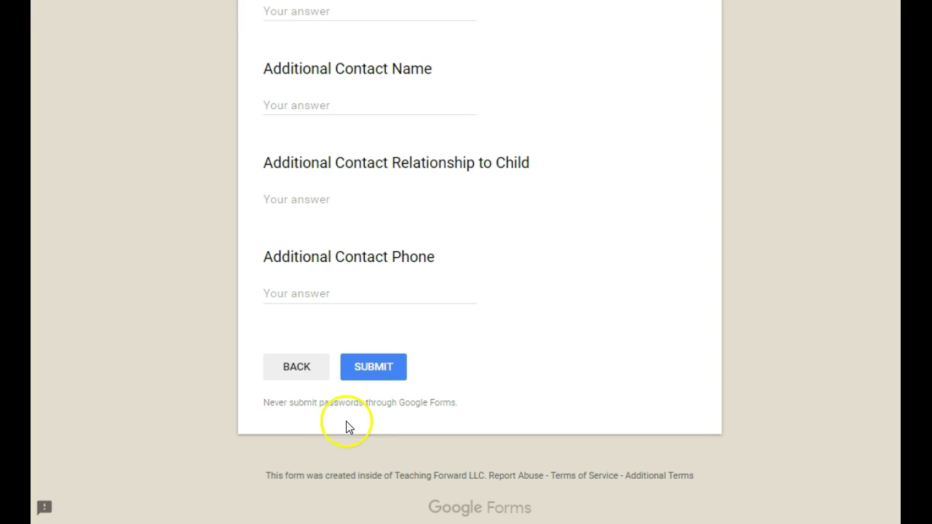